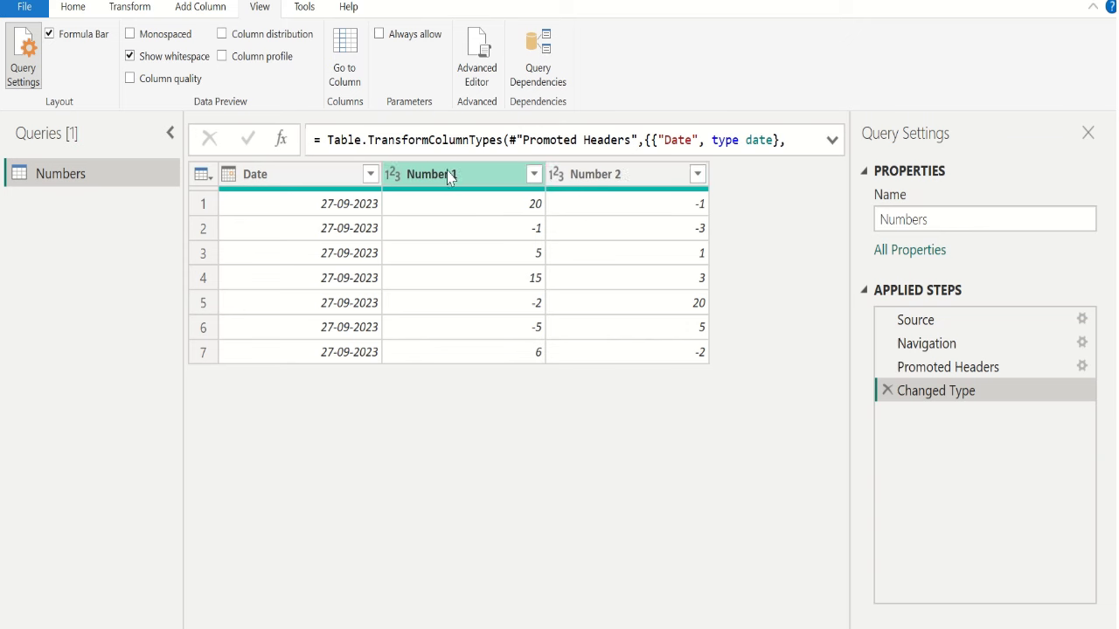
# Step: Look over the Date, Number 1 and Number 2 columns and the table actions list
pyautogui.click(305, 178)
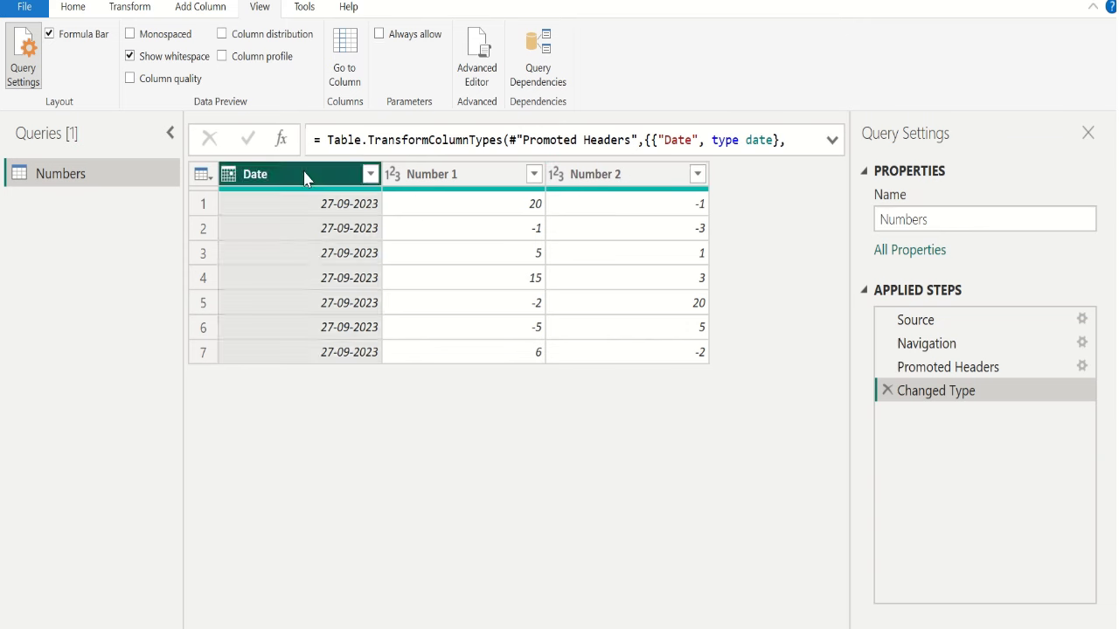
pyautogui.click(439, 180)
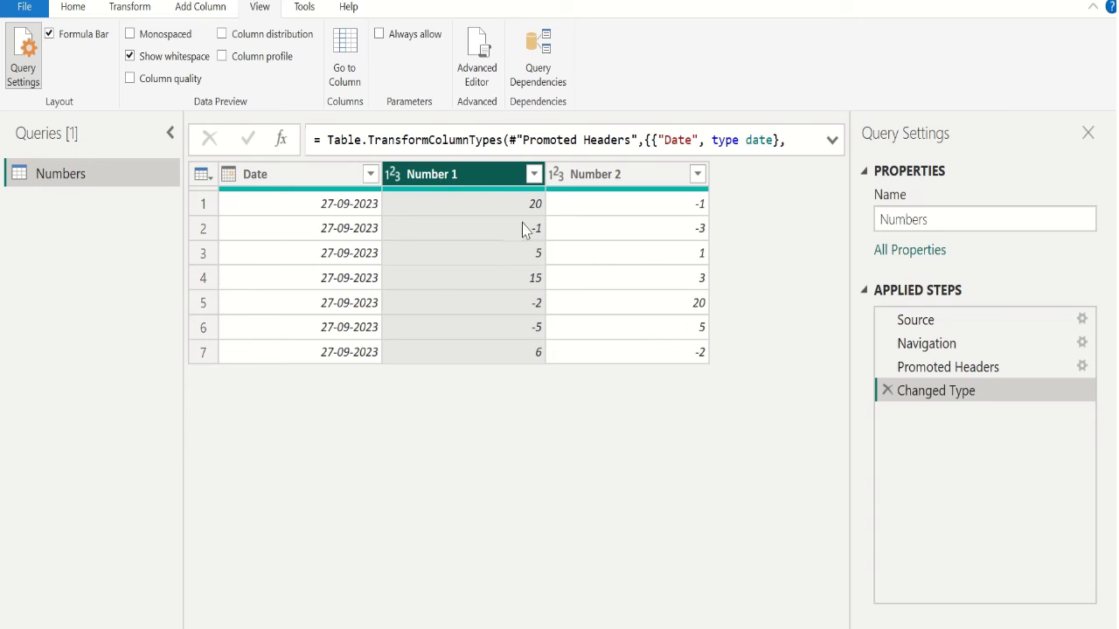
pyautogui.click(622, 175)
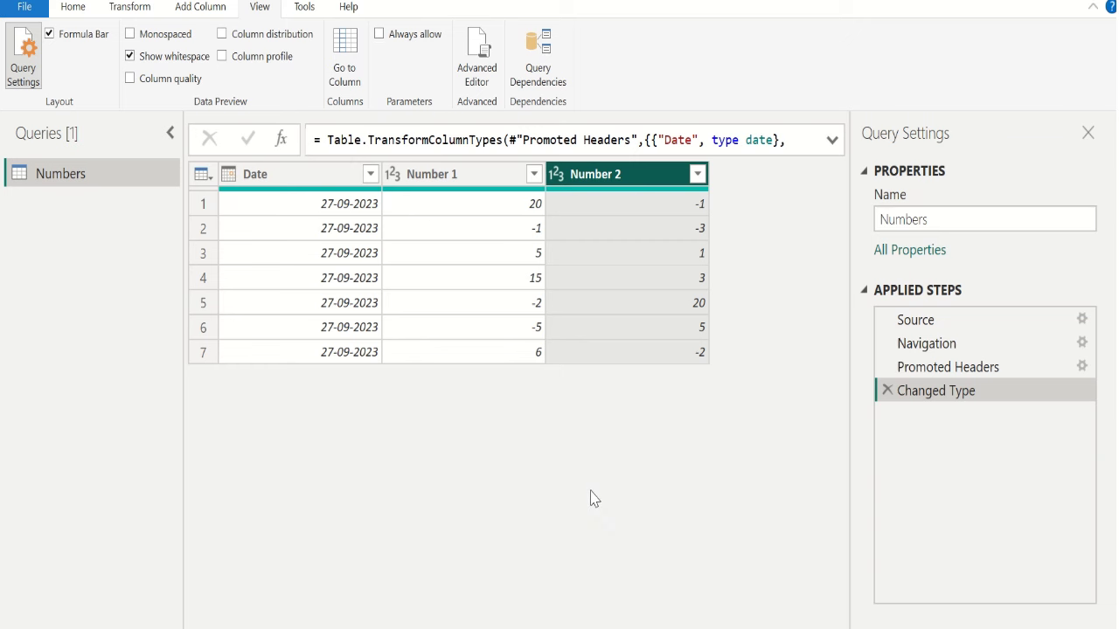
pyautogui.click(476, 177)
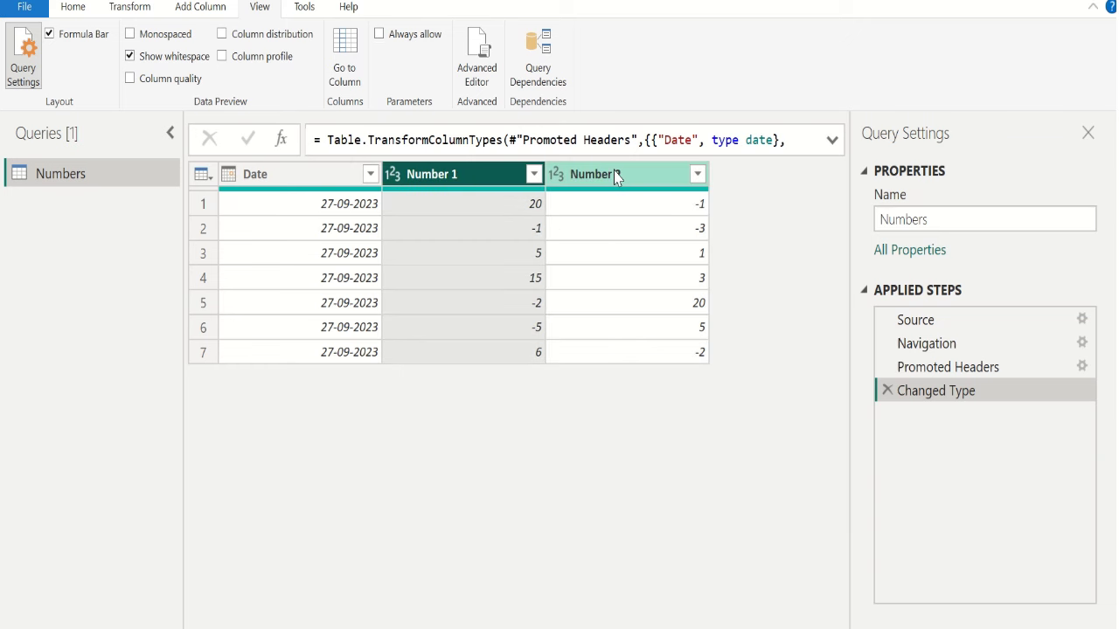
pyautogui.click(617, 177)
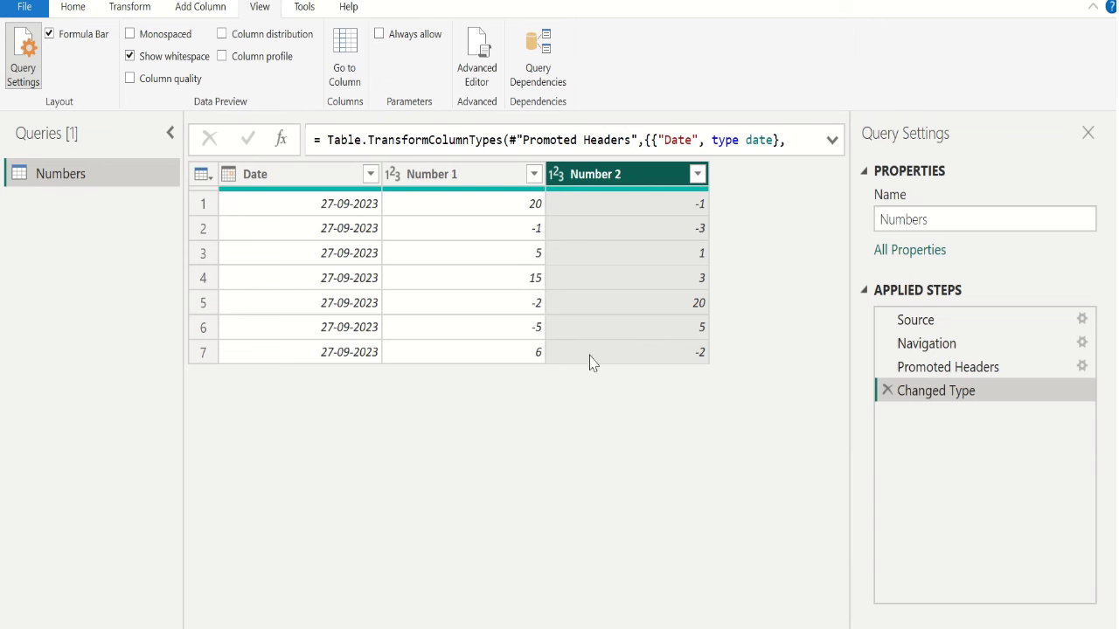
pyautogui.click(201, 178)
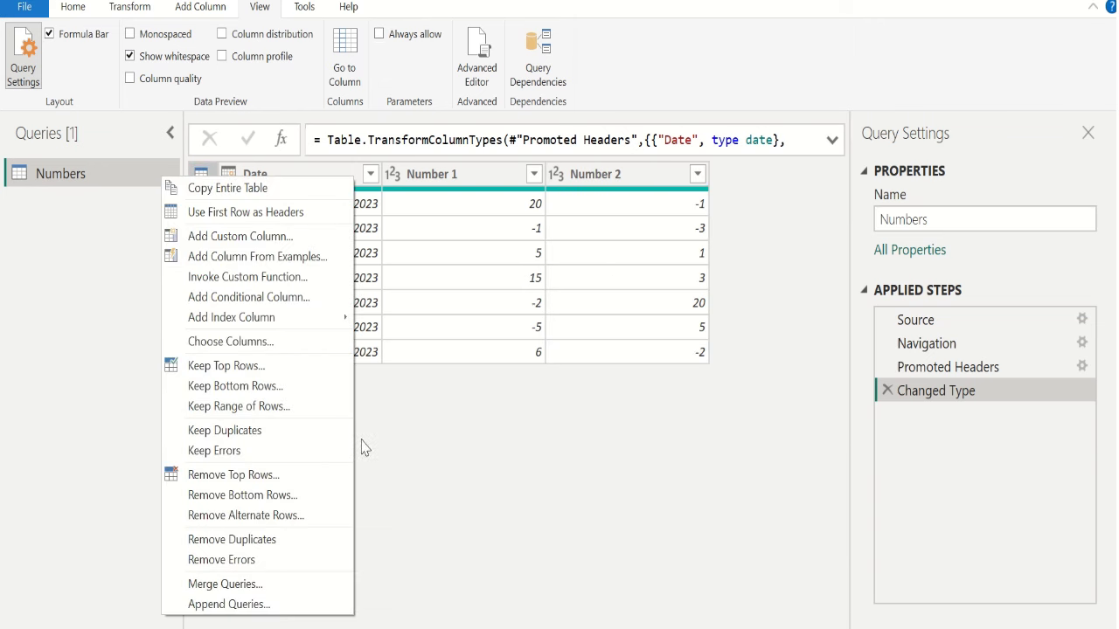
pyautogui.click(515, 442)
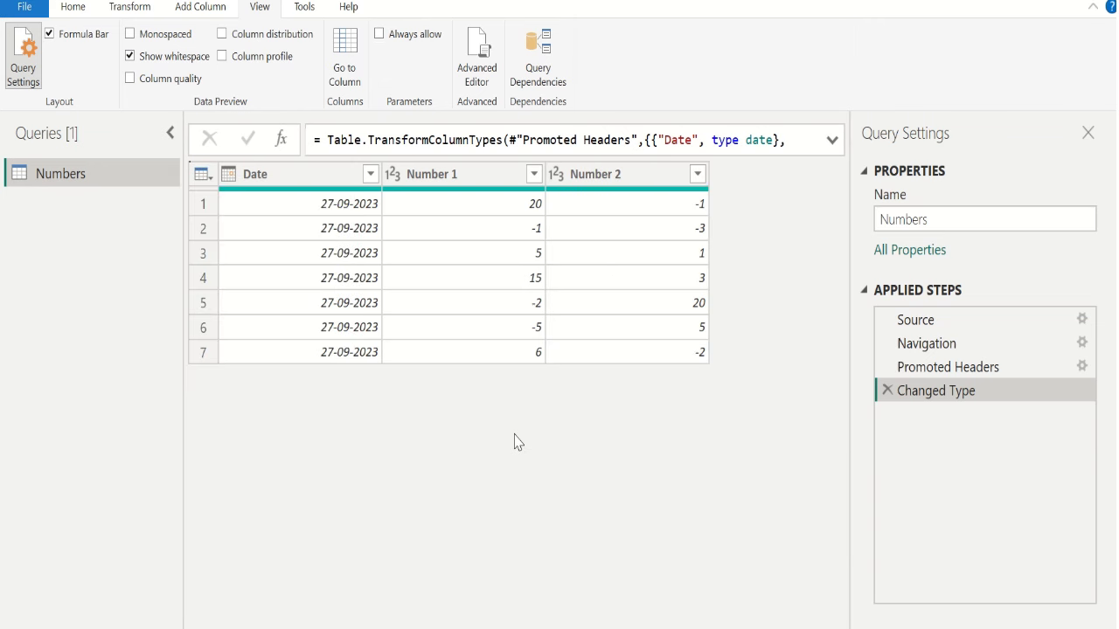
# Step: Add the prefix "1 - " to every Number 1 value via Format > Add Prefix
pyautogui.click(462, 181)
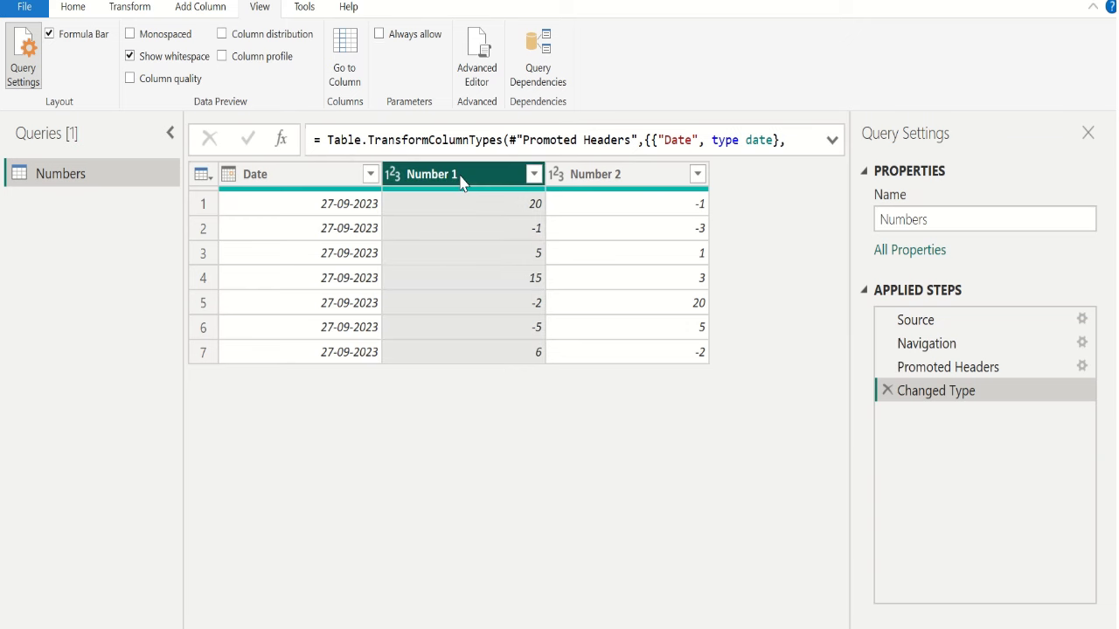
pyautogui.click(138, 11)
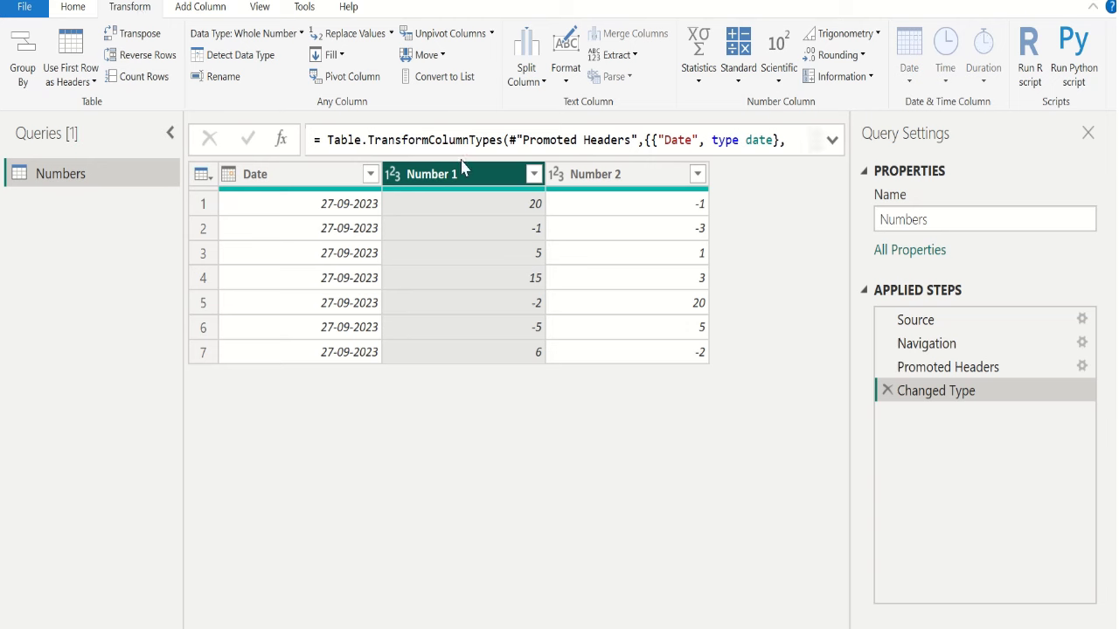
pyautogui.click(574, 90)
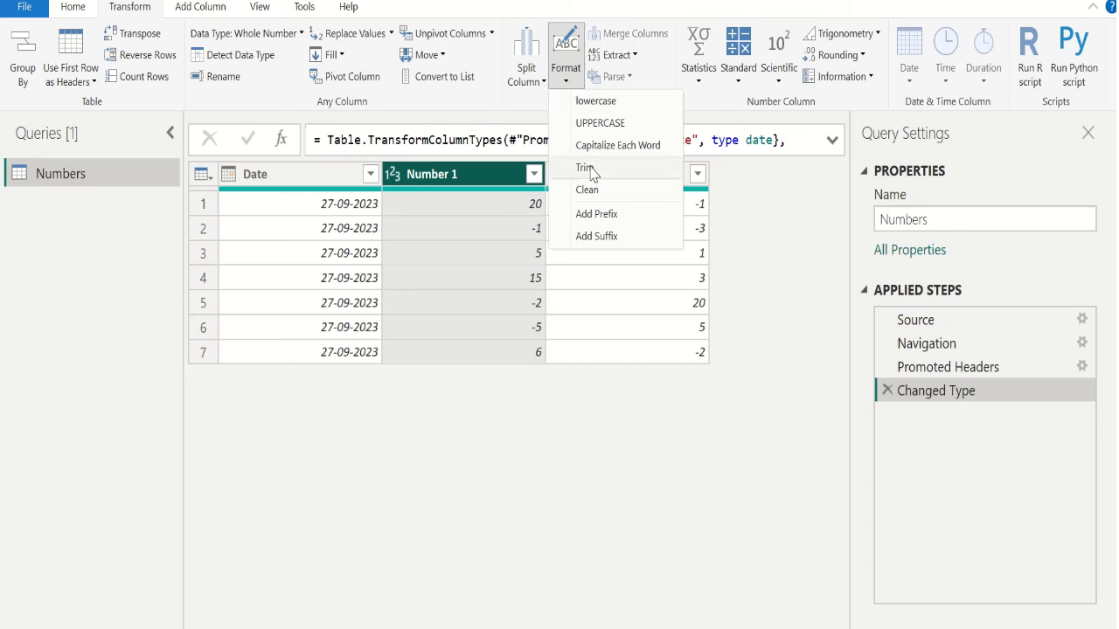
pyautogui.click(603, 215)
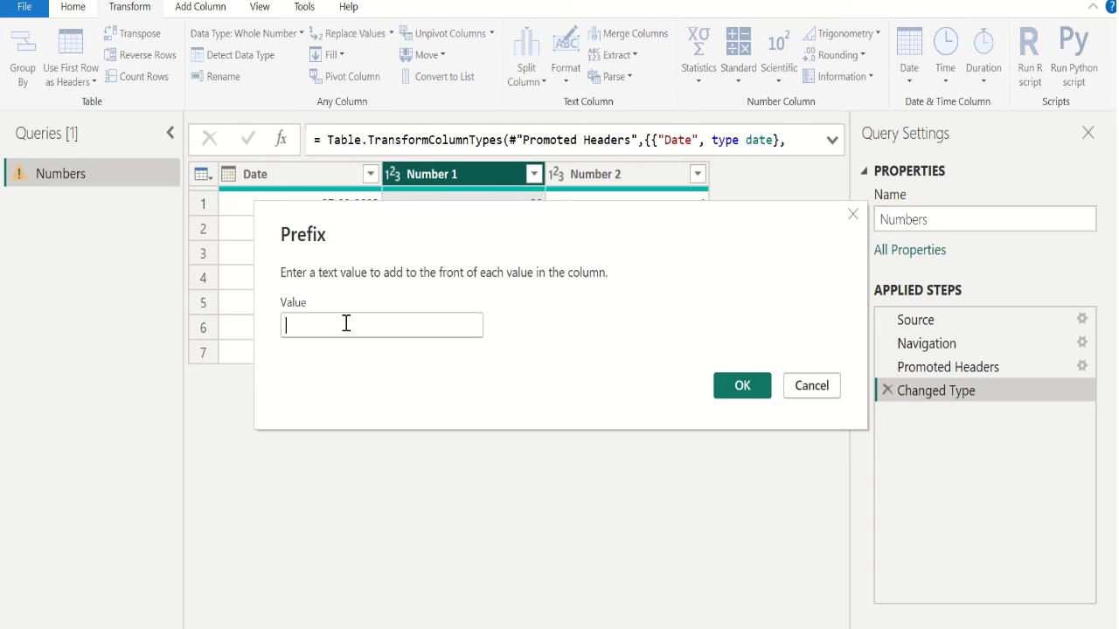
pyautogui.write('1')
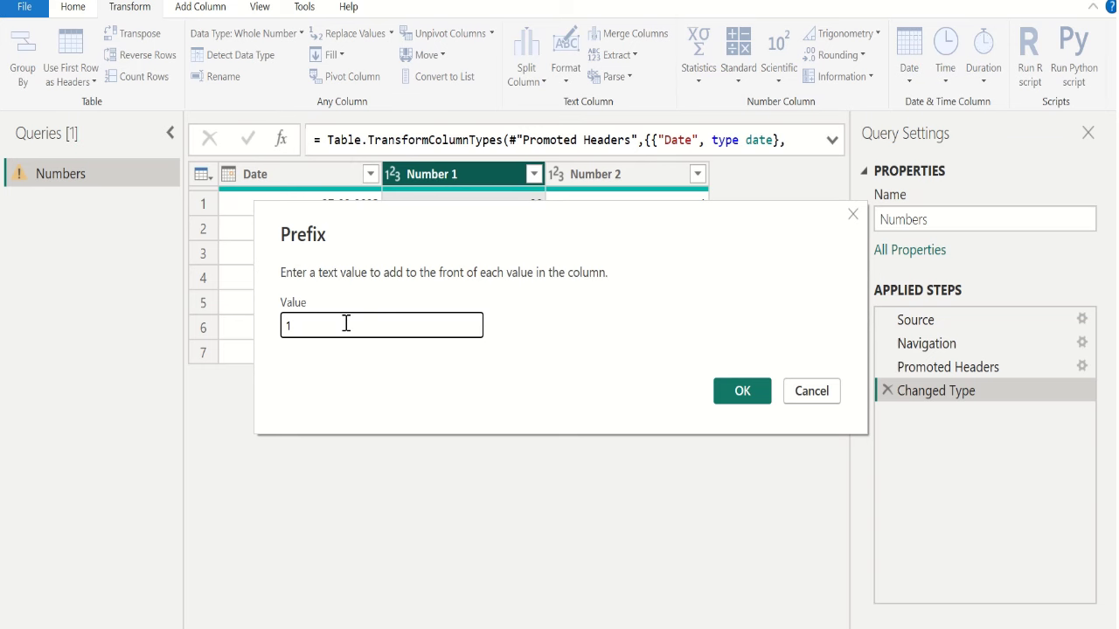
pyautogui.write(' -')
pyautogui.click(741, 392)
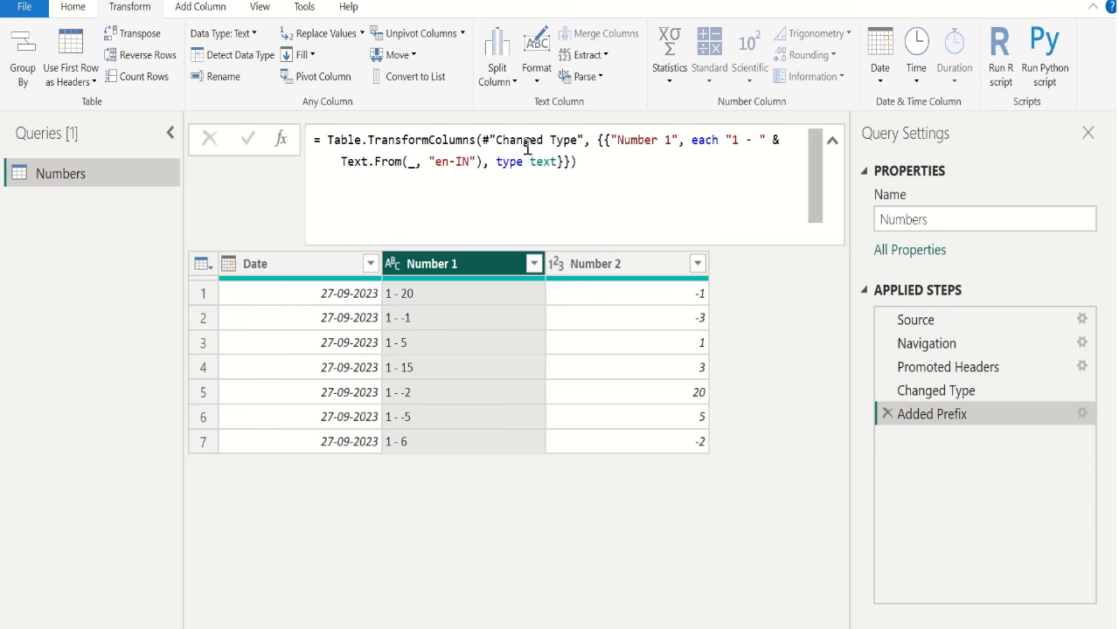
# Step: Replace the Added Prefix formula's transform with {{"Number 1", each List.Max({_, 0})}})
pyautogui.click(596, 142)
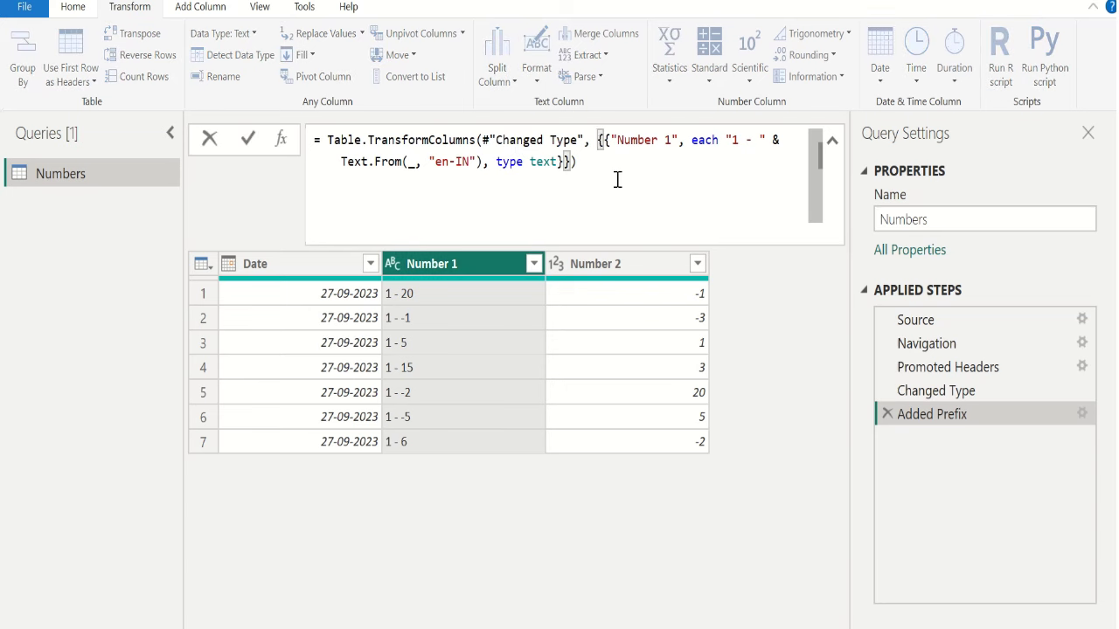
pyautogui.hotkey('ctrl', 'shift', 'End')
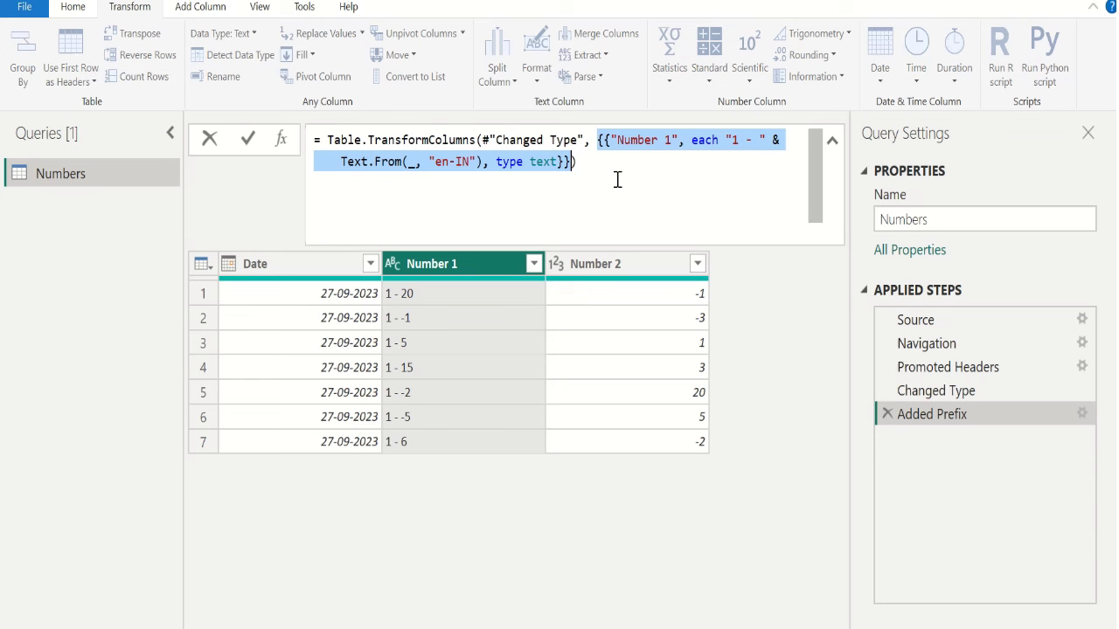
pyautogui.write('{{"Number 1", each List.Max({_, 0})}}')
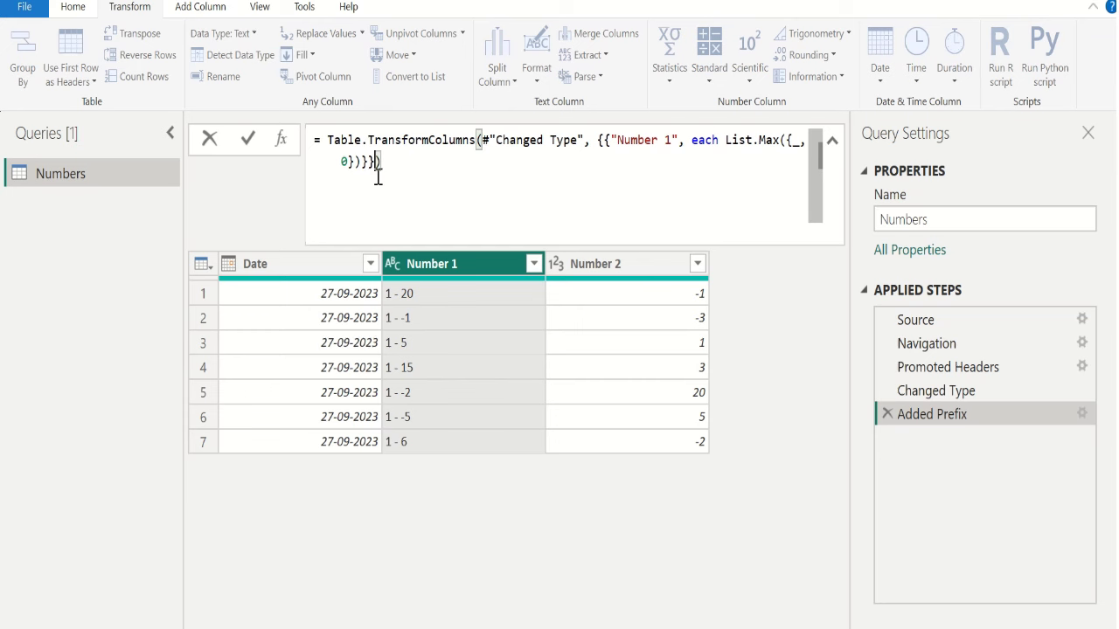
pyautogui.click(249, 141)
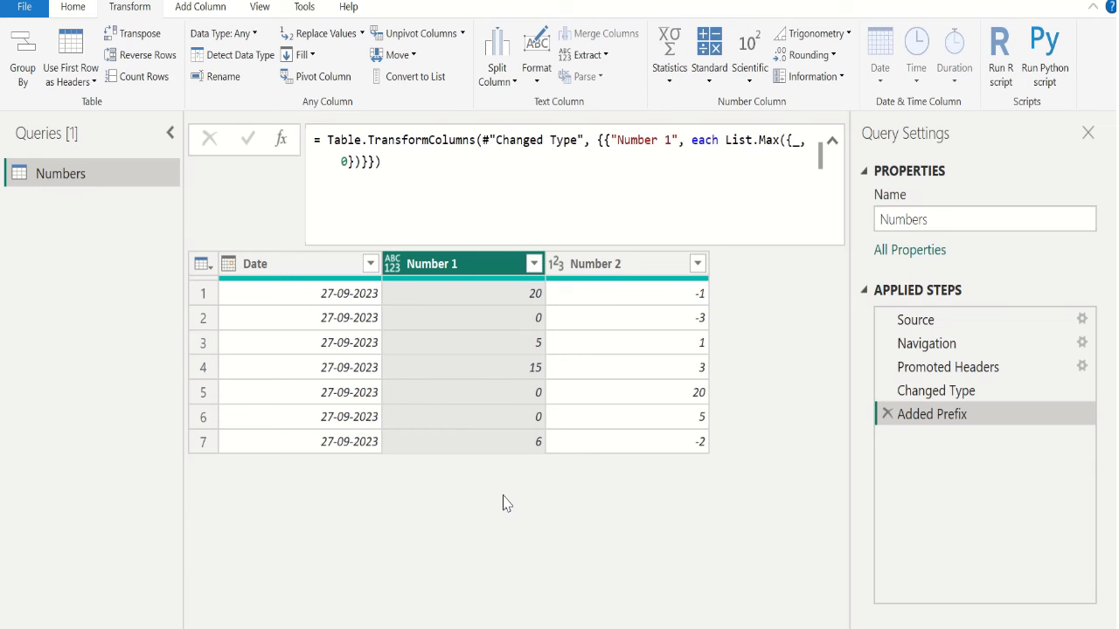
pyautogui.click(638, 271)
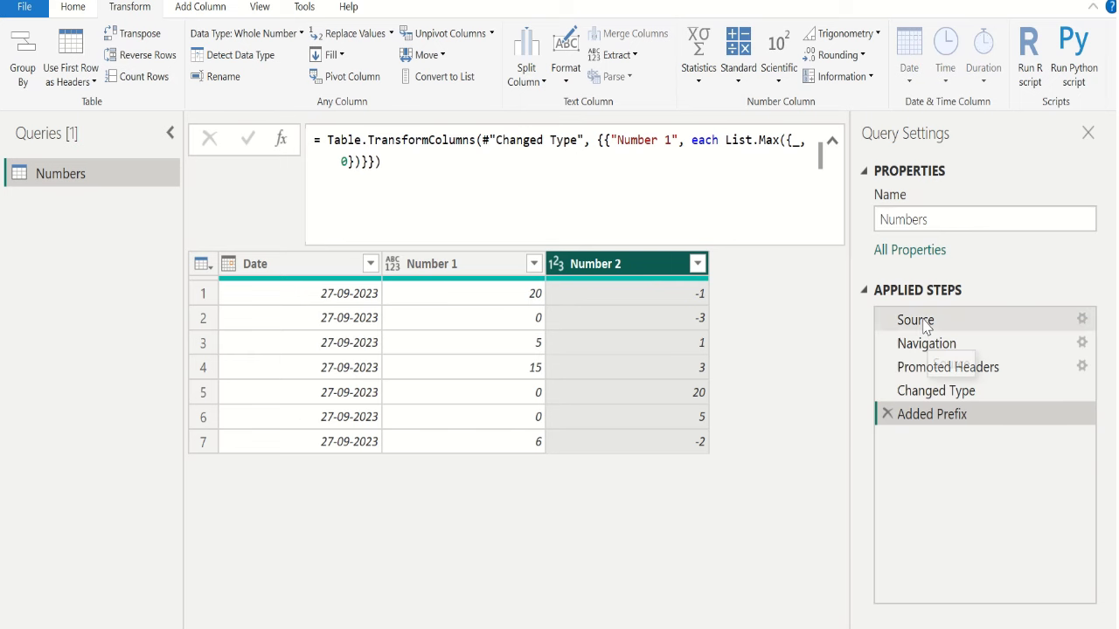
pyautogui.press('Left')
pyautogui.press('Left')
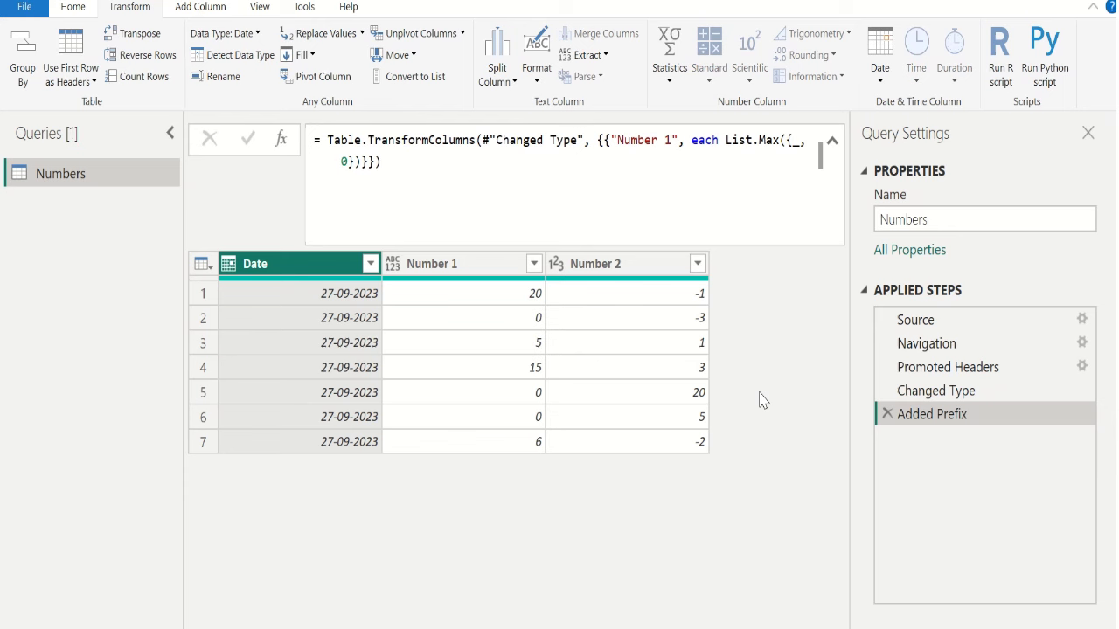
# Step: Duplicate the Number 1 List.Max clause after a comma in the formula
pyautogui.click(604, 140)
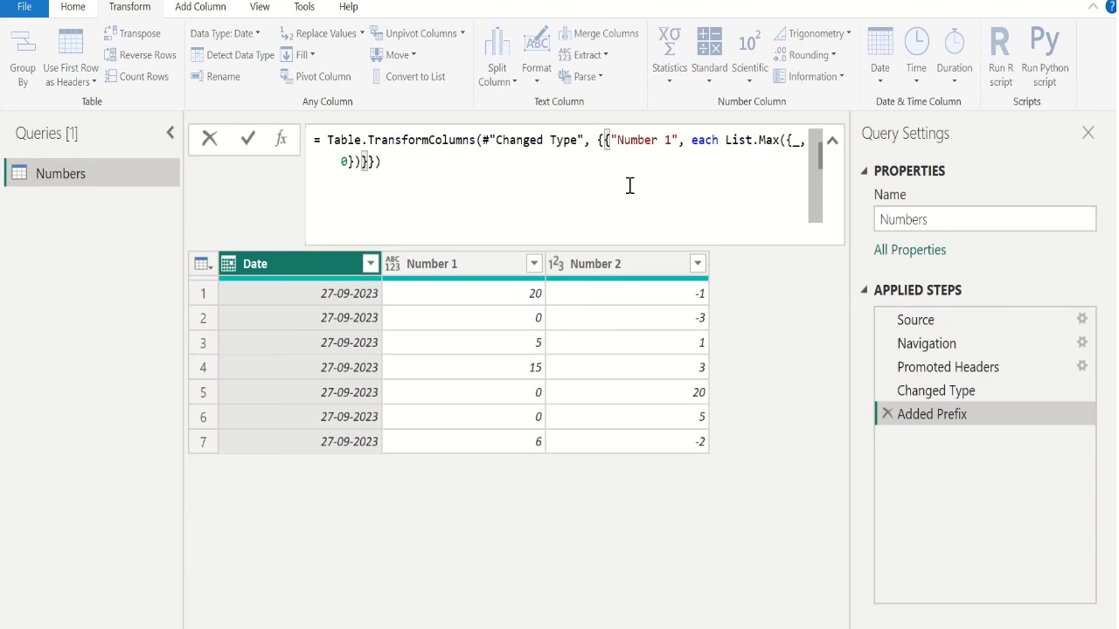
pyautogui.hotkey('shift', 'Right')
pyautogui.hotkey('shift', 'Right')
pyautogui.hotkey('shift', 'Right')
pyautogui.hotkey('shift', 'Right')
pyautogui.hotkey('shift', 'Right')
pyautogui.hotkey('shift', 'Right')
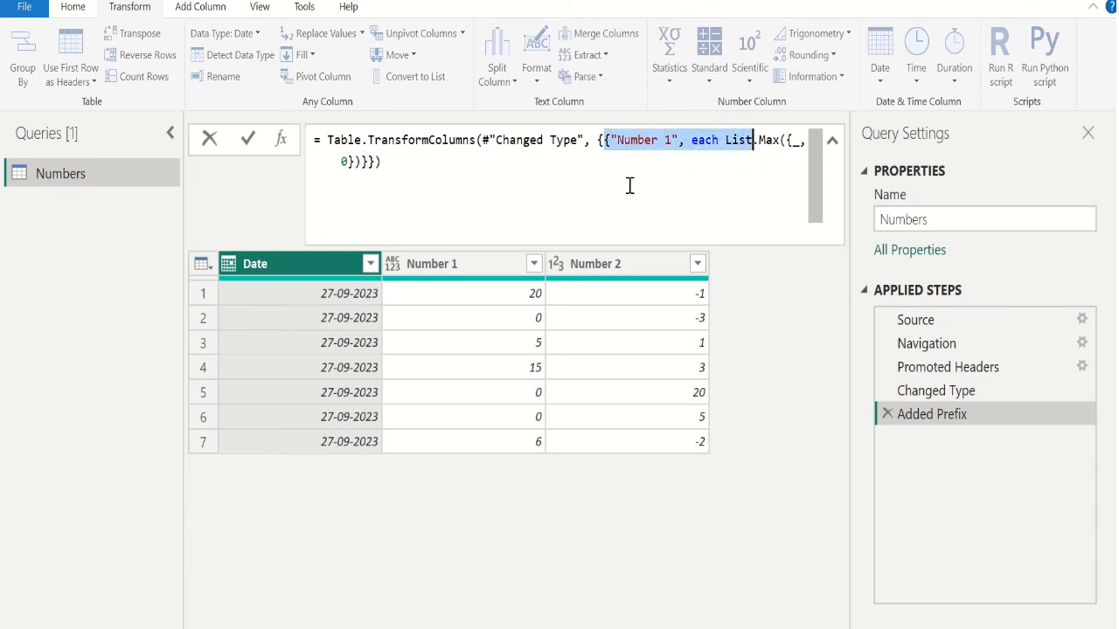
pyautogui.hotkey('shift', 'Right')
pyautogui.hotkey('shift', 'Right')
pyautogui.hotkey('shift', 'Right')
pyautogui.hotkey('shift', 'Right')
pyautogui.hotkey('shift', 'Right')
pyautogui.hotkey('shift', 'Right')
pyautogui.hotkey('shift', 'Right')
pyautogui.hotkey('ctrl', 'c')
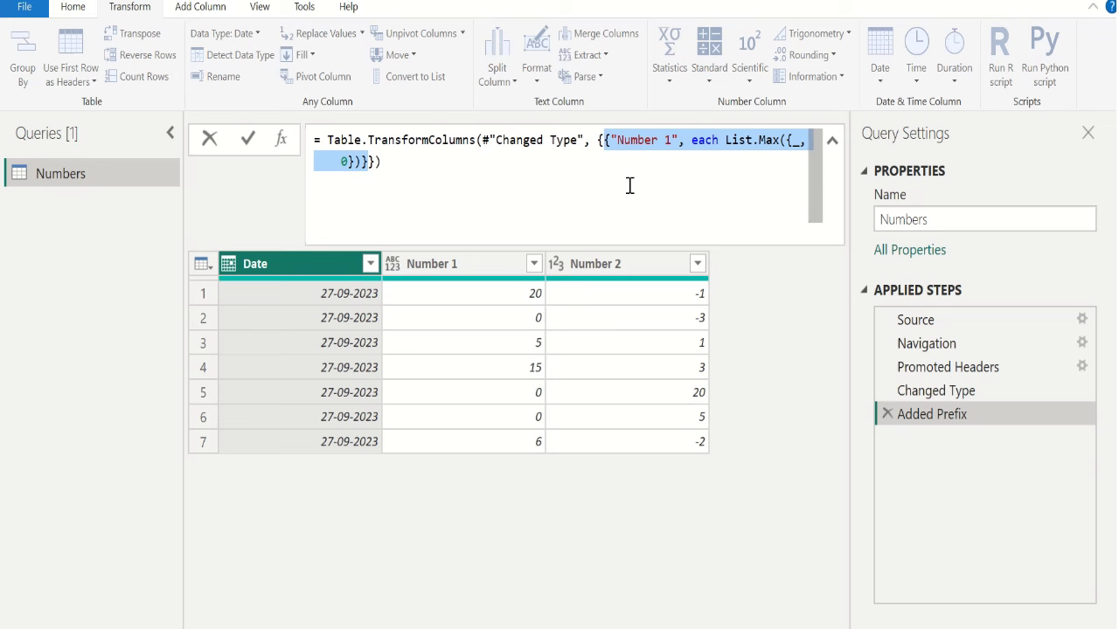
pyautogui.press('Left')
pyautogui.press('End')
pyautogui.press('Left')
pyautogui.press('Left')
pyautogui.write(',')
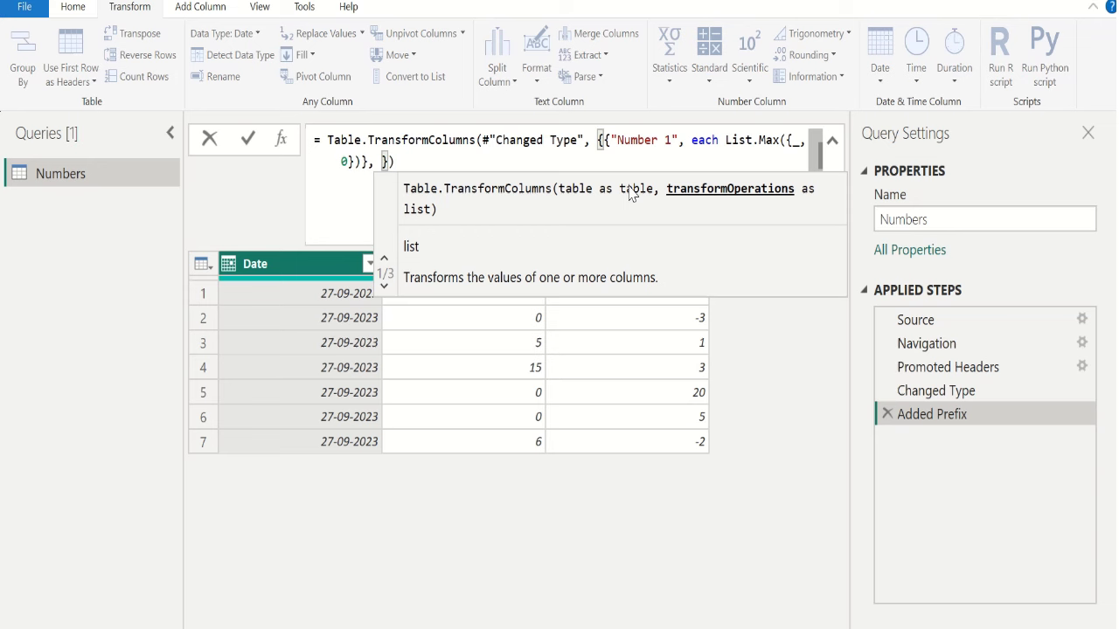
pyautogui.hotkey('ctrl', 'v')
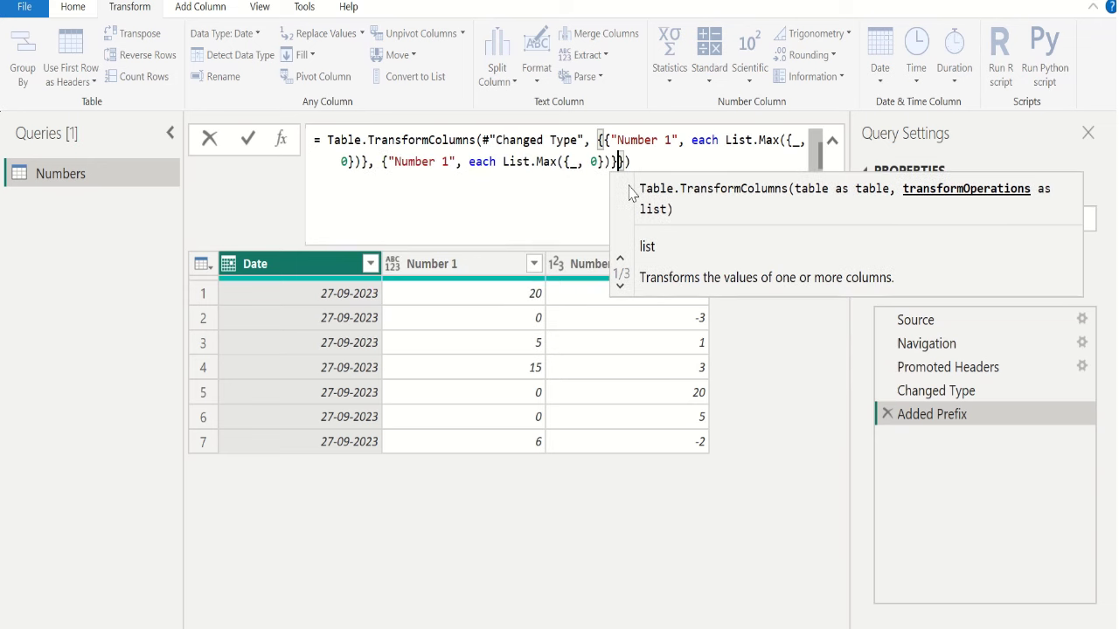
# Step: Change the duplicated clause's column to "Number 2" and commit the formula
pyautogui.click(449, 164)
pyautogui.press('BackSpace')
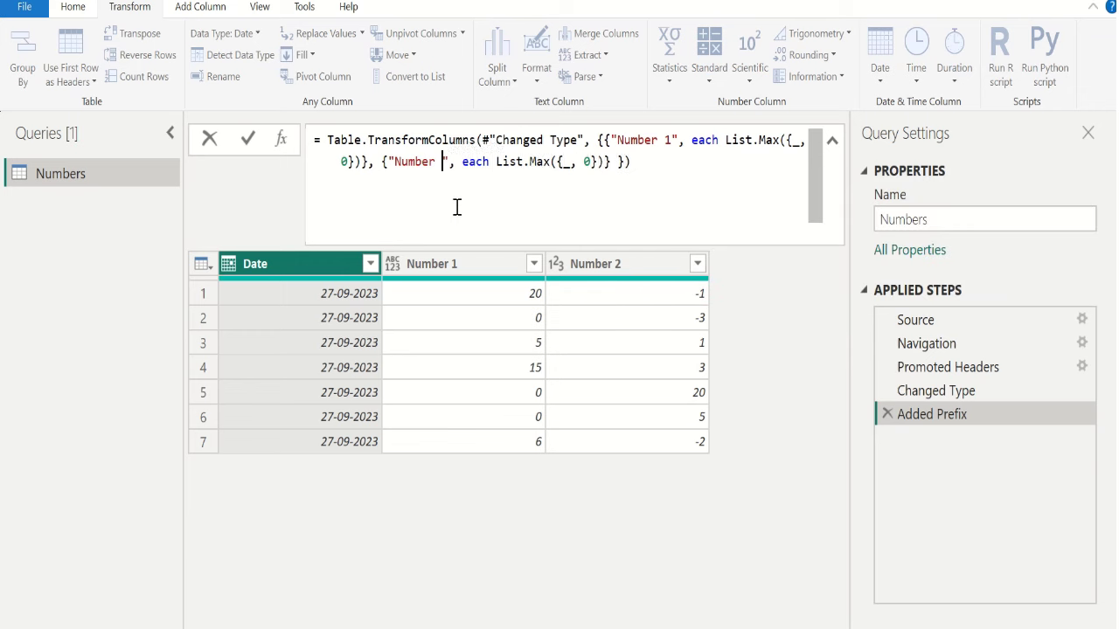
pyautogui.write('2')
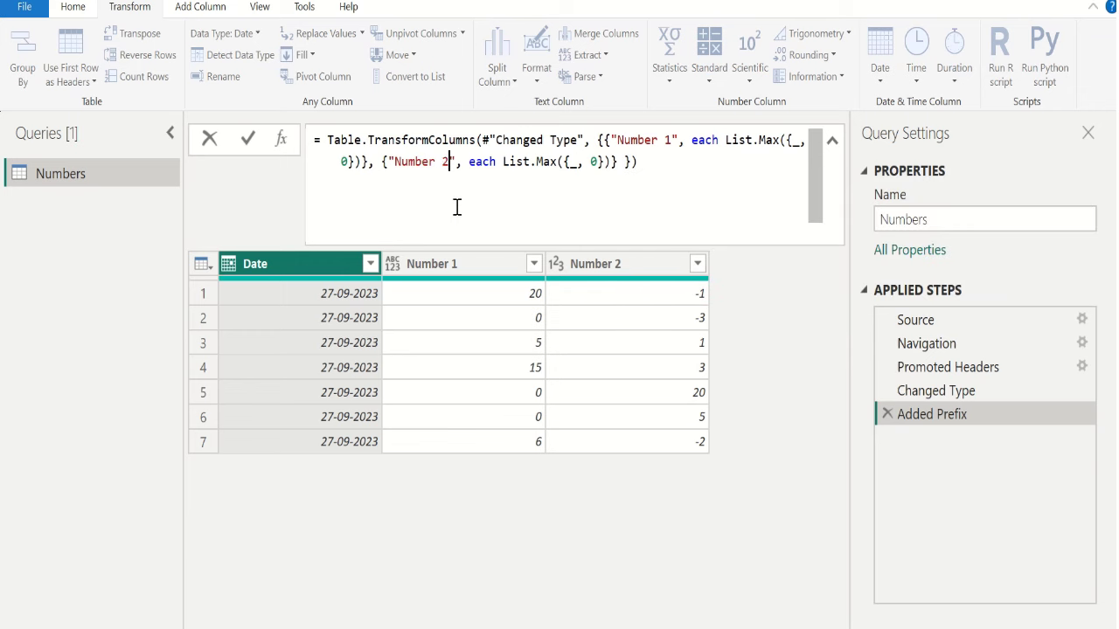
pyautogui.click(249, 142)
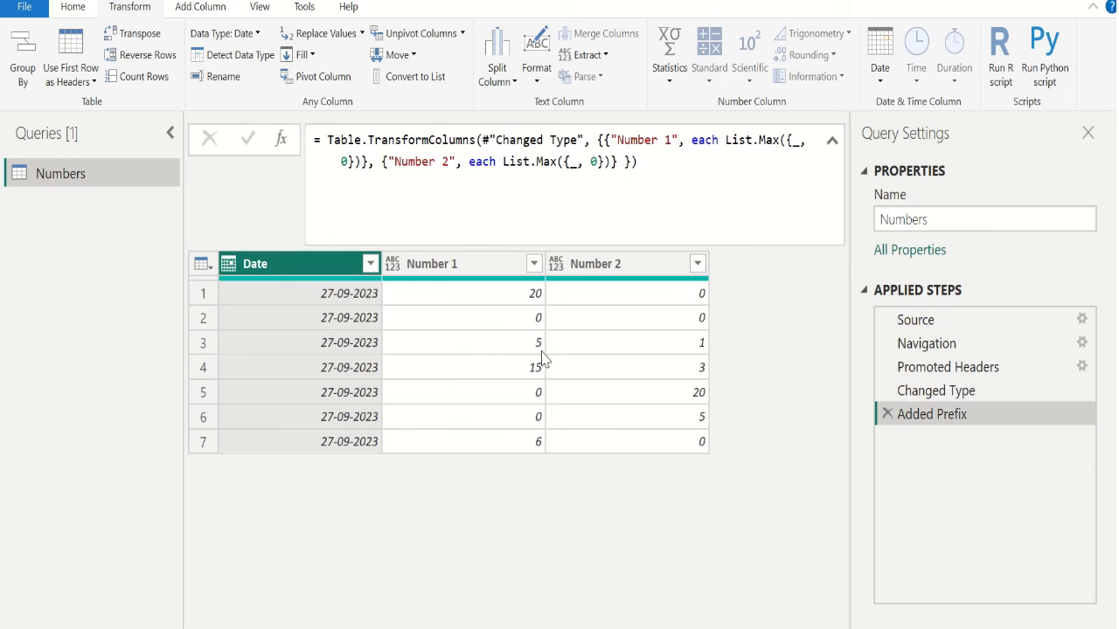
# Step: Set Number 1 and Number 2 together to the Whole Number data type
pyautogui.click(464, 273)
pyautogui.click(628, 267)
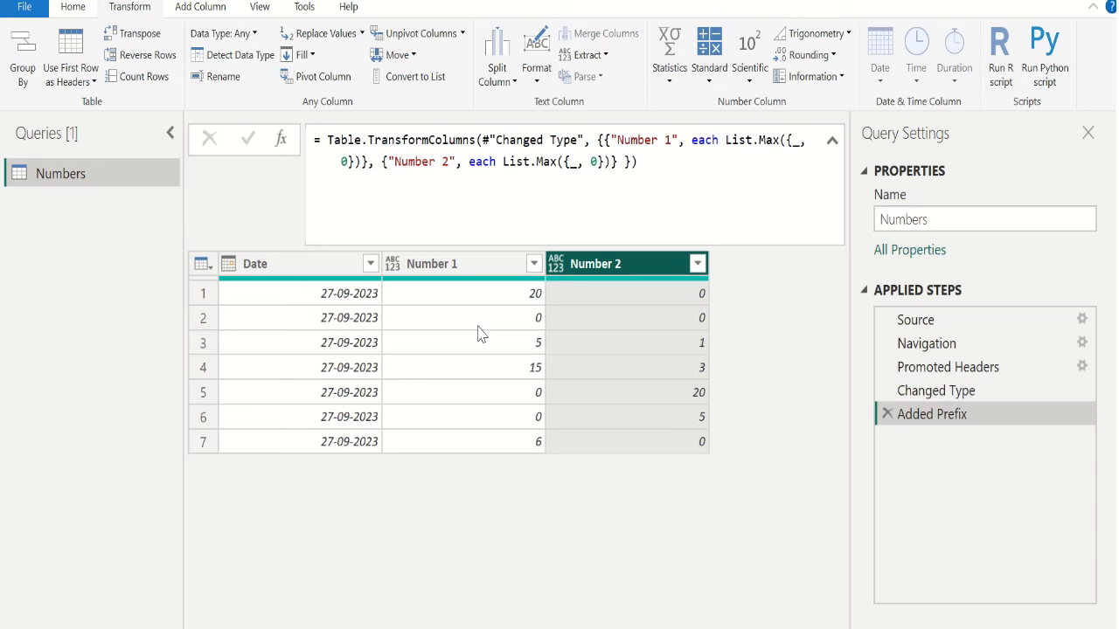
pyautogui.click(473, 269)
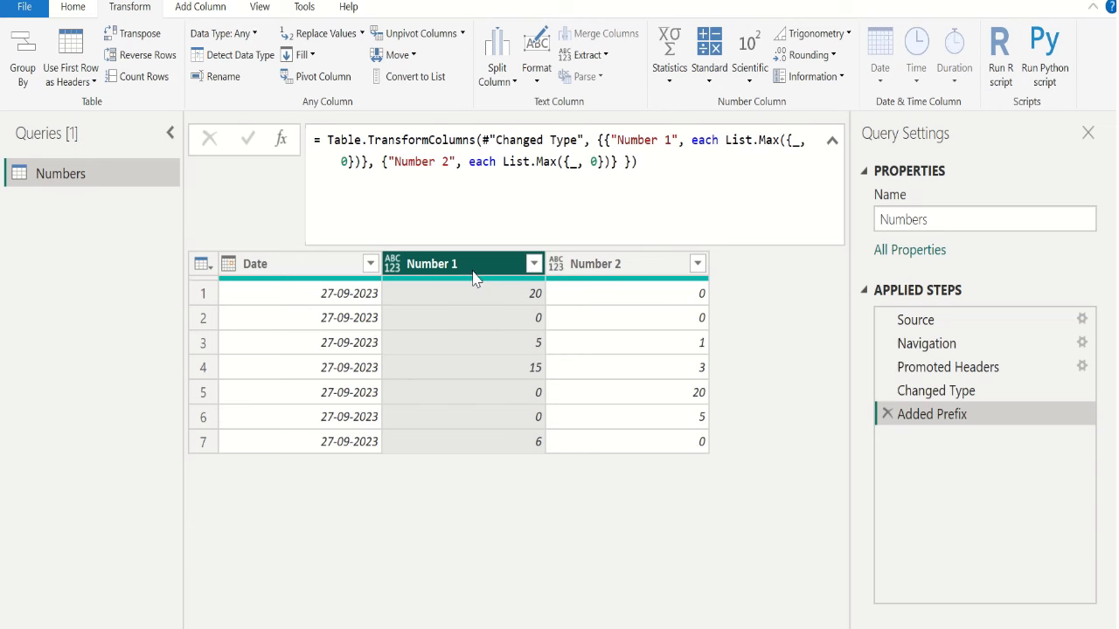
pyautogui.keyDown('ctrl'); pyautogui.click(612, 265); pyautogui.keyUp('ctrl')
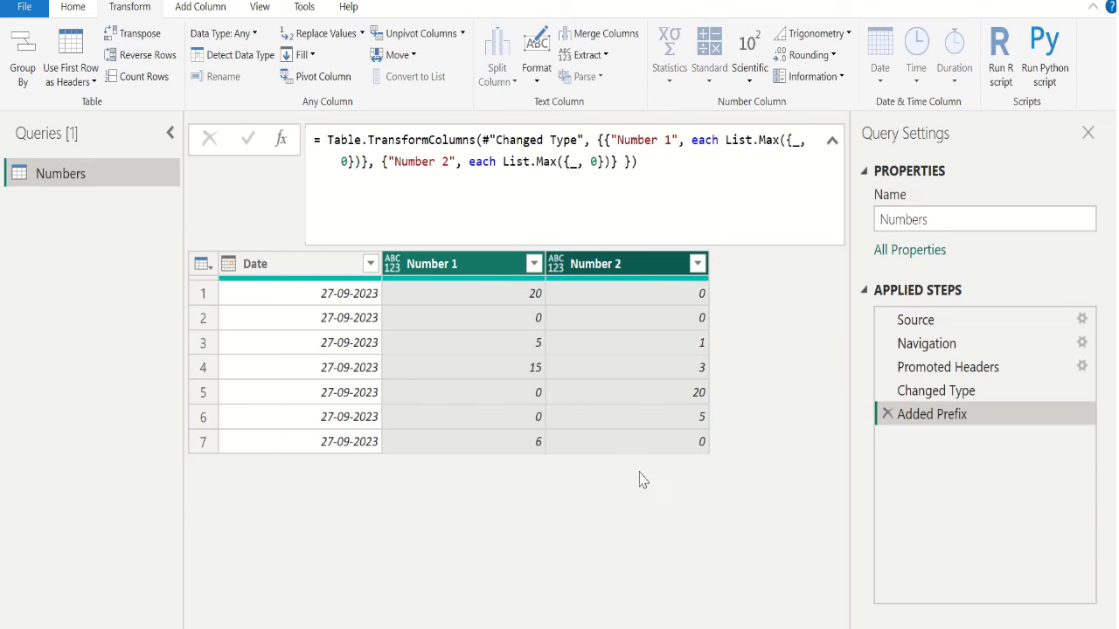
pyautogui.click(77, 7)
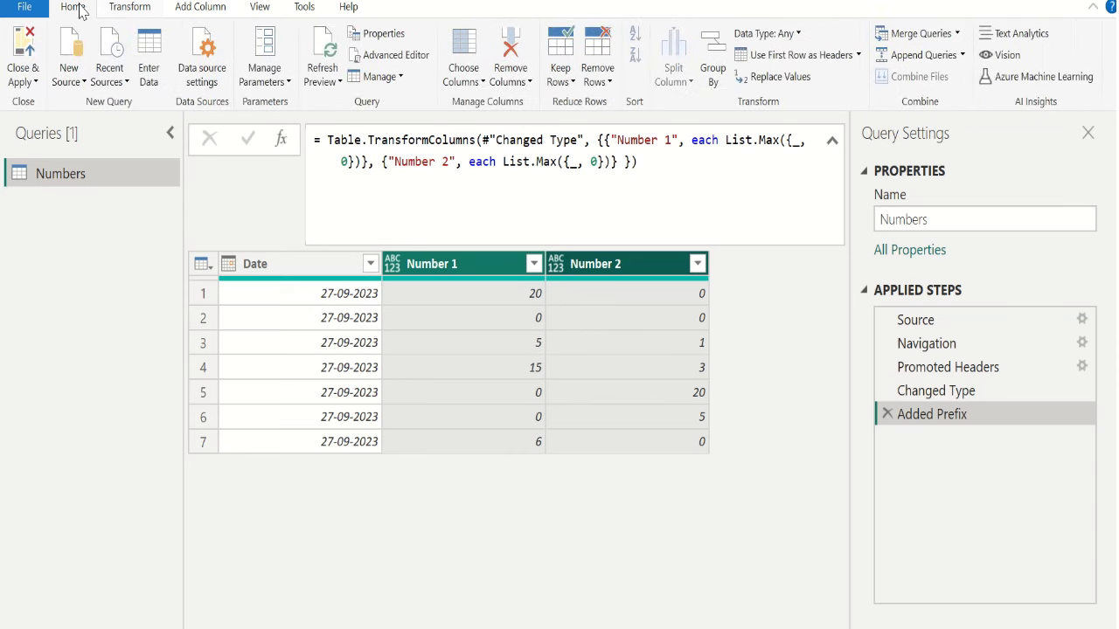
pyautogui.click(797, 35)
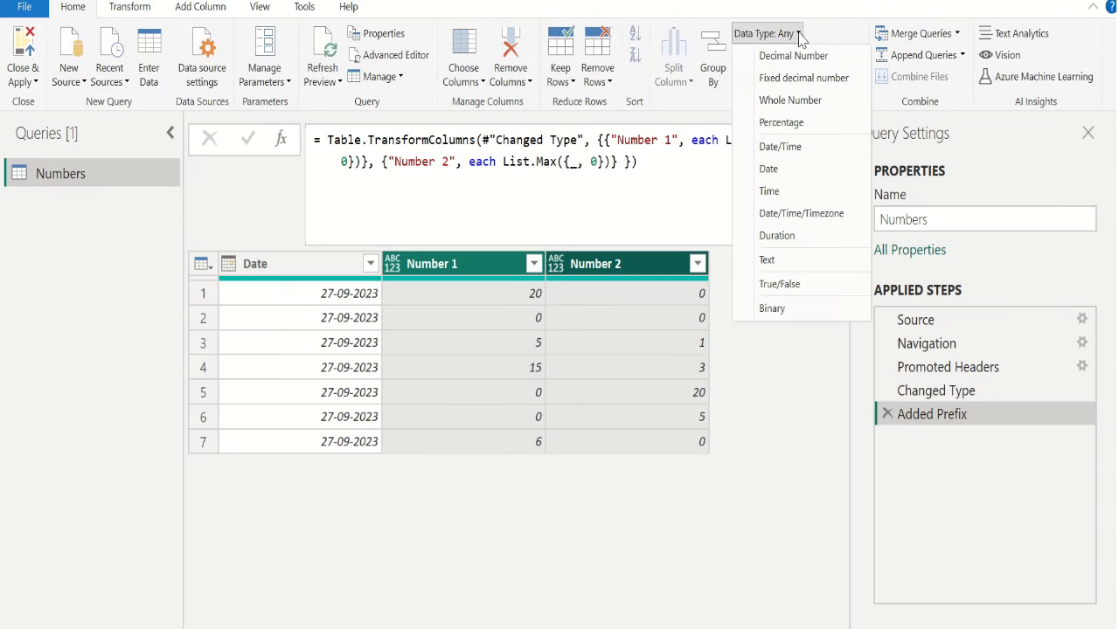
pyautogui.click(825, 101)
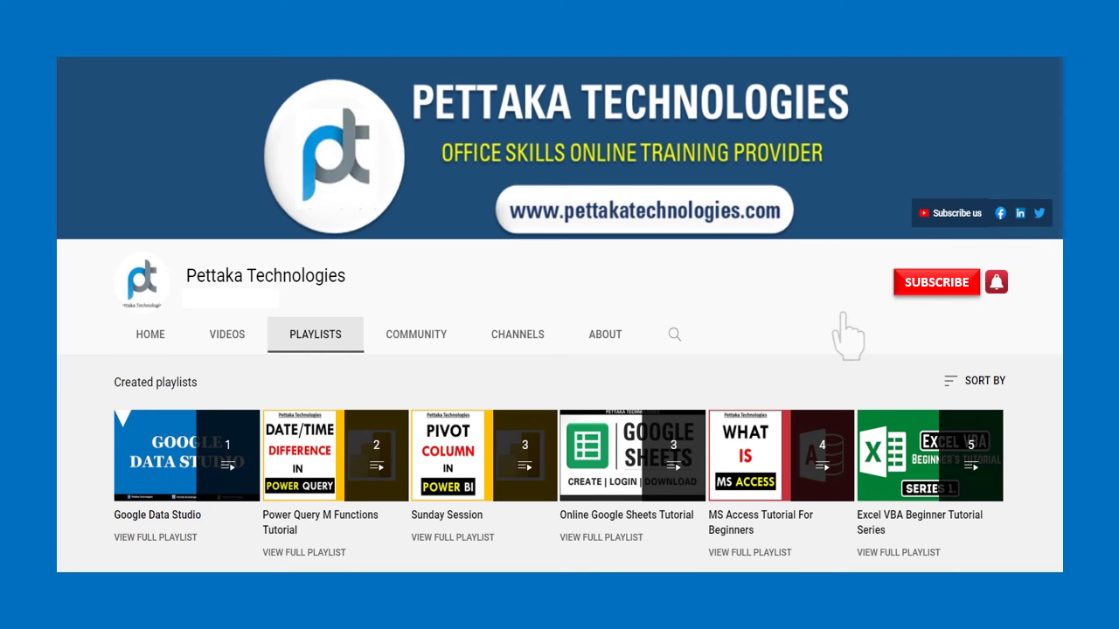
# Step: Subscribe to Pettaka Technologies and turn on its notification bell
pyautogui.click(925, 289)
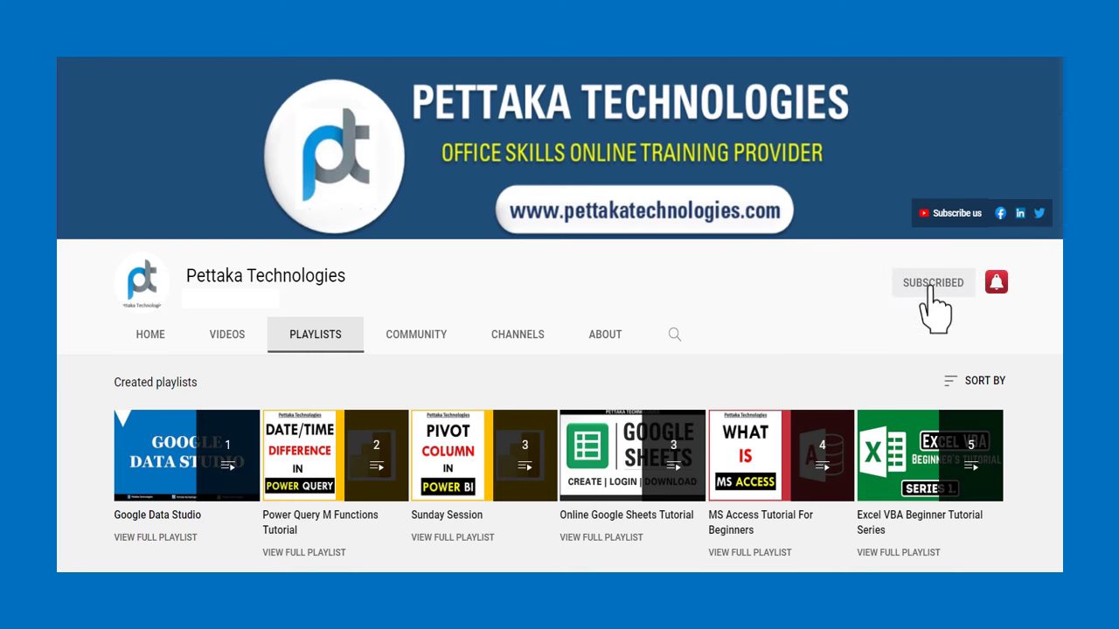
pyautogui.click(996, 284)
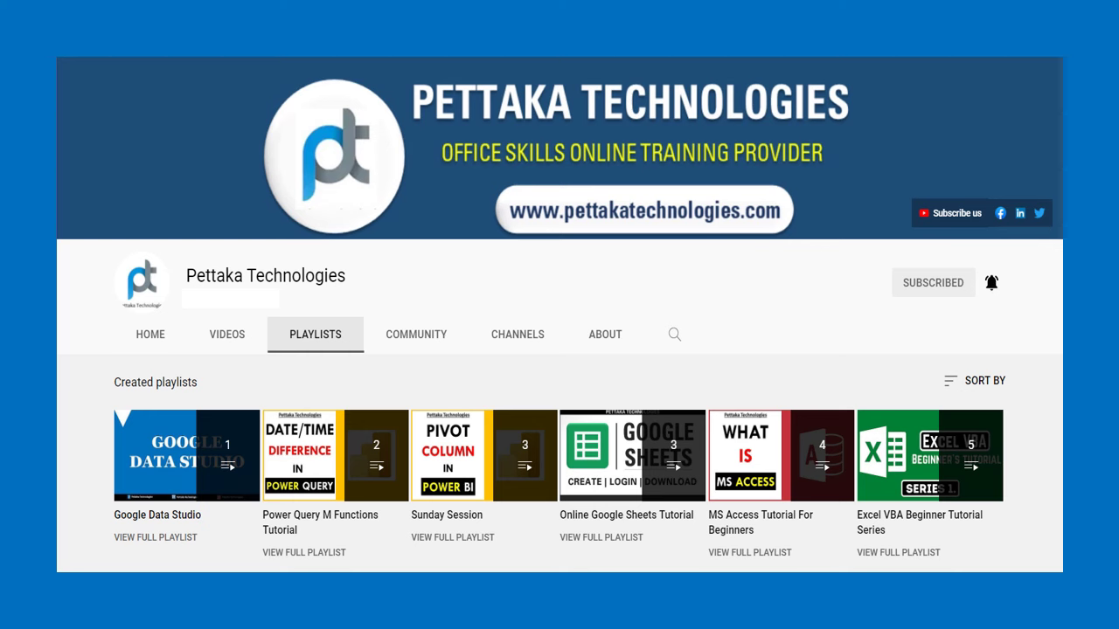